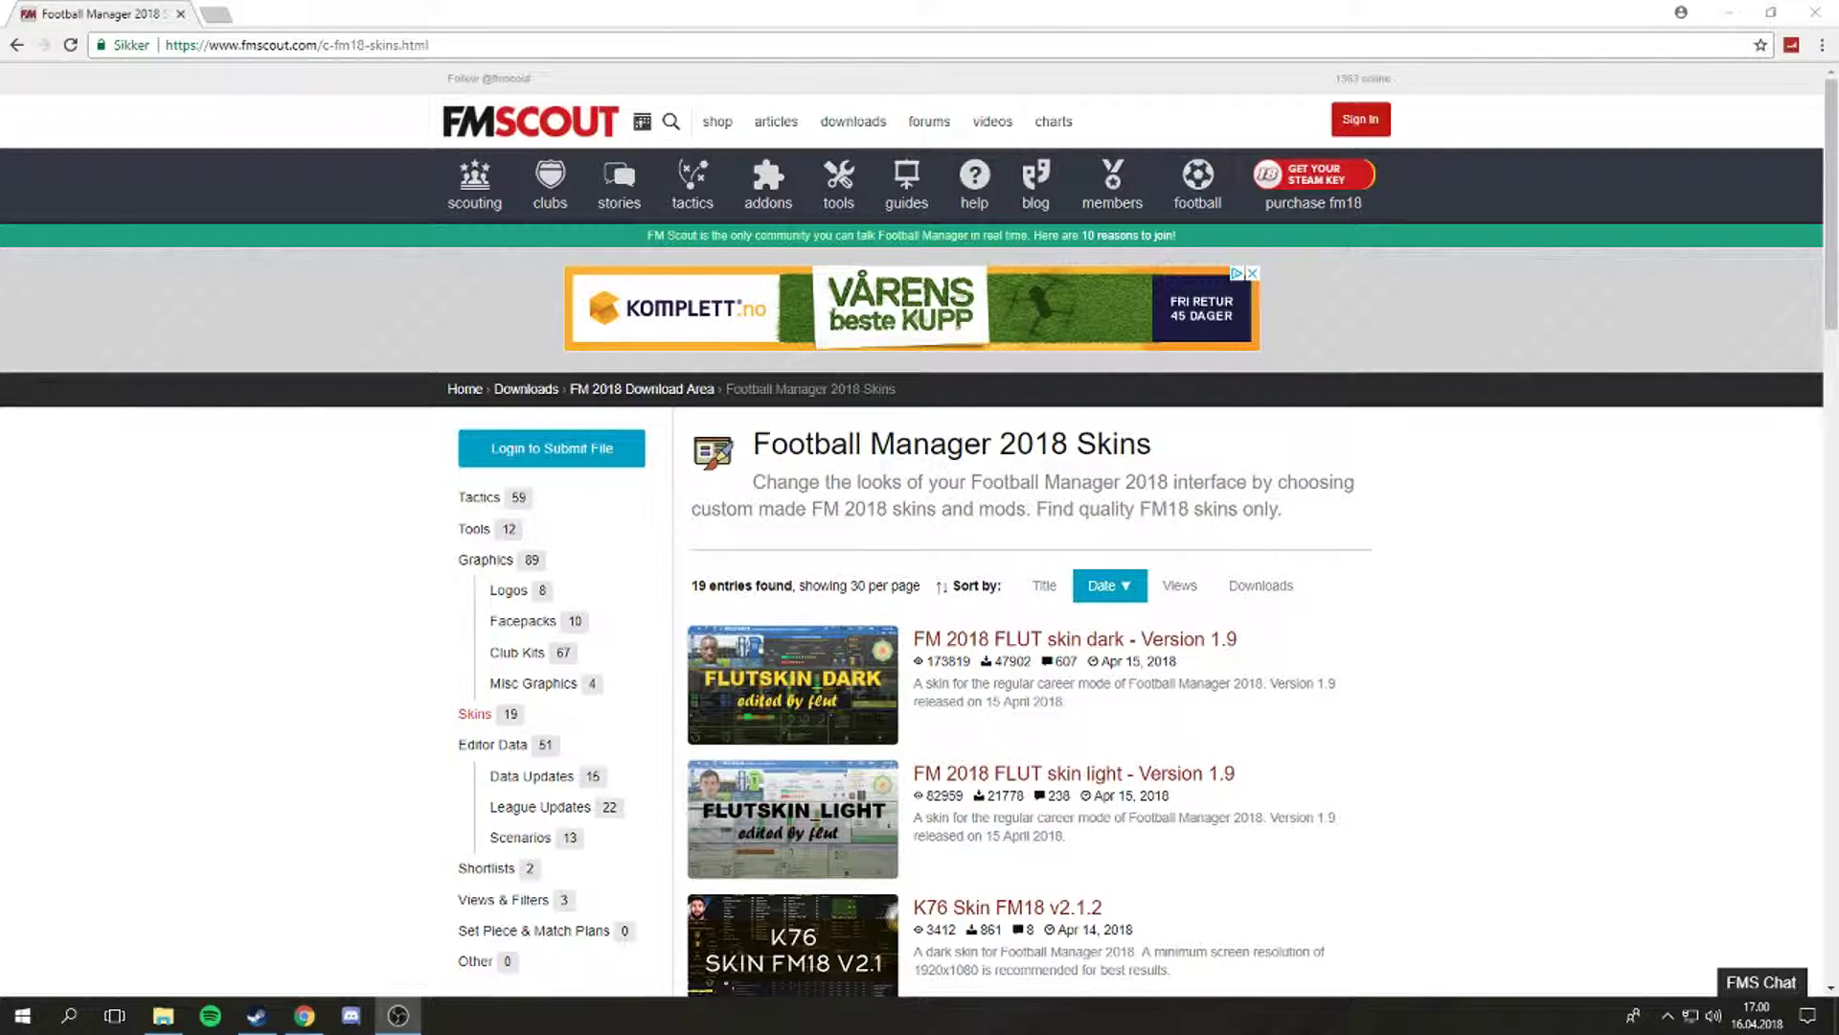
scroll(235, 815, down, 4)
scroll(329, 774, down, 2)
scroll(329, 774, down, 2)
scroll(329, 775, down, 2)
scroll(328, 775, down, 2)
scroll(329, 775, down, 4)
scroll(329, 772, up, 5)
scroll(329, 772, up, 5)
scroll(330, 771, up, 4)
scroll(330, 771, up, 2)
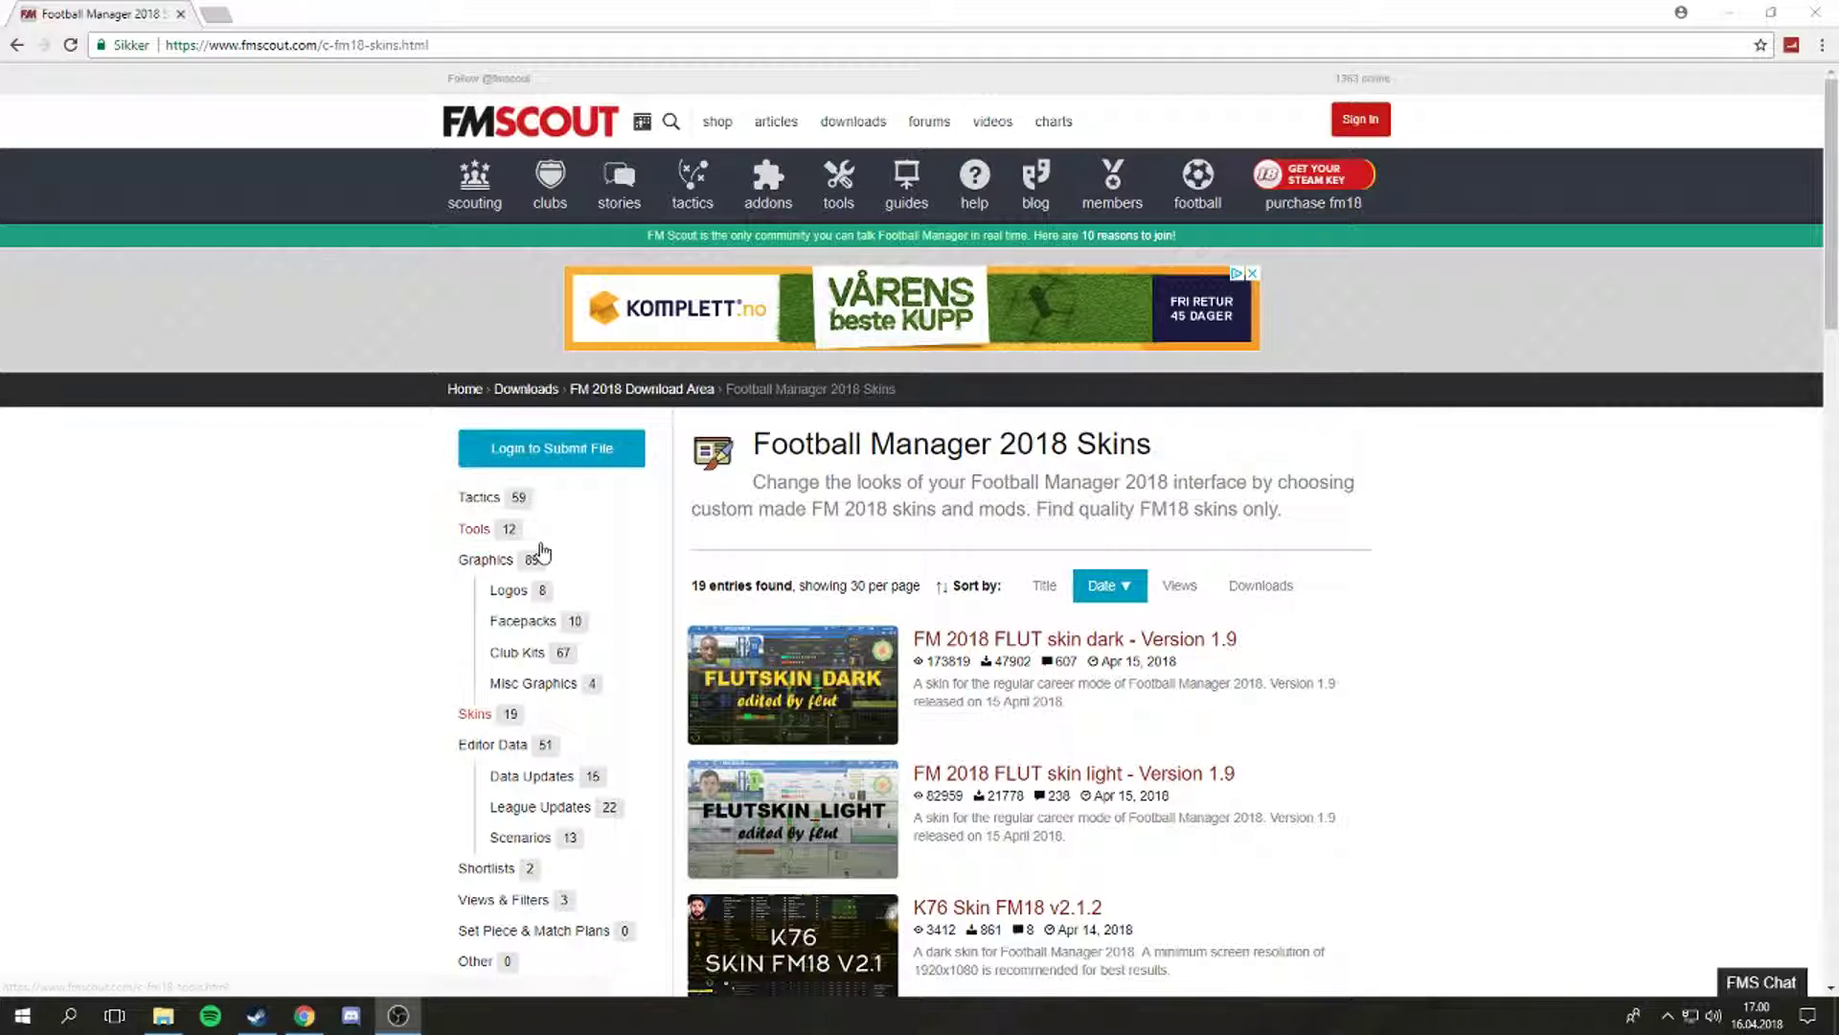
- Go back from the skins listing to the FM Scout homepage via the FMSCOUT header logo
click(533, 121)
mouse_move(693, 186)
scroll(632, 575, down, 3)
scroll(632, 575, down, 1)
scroll(633, 575, up, 4)
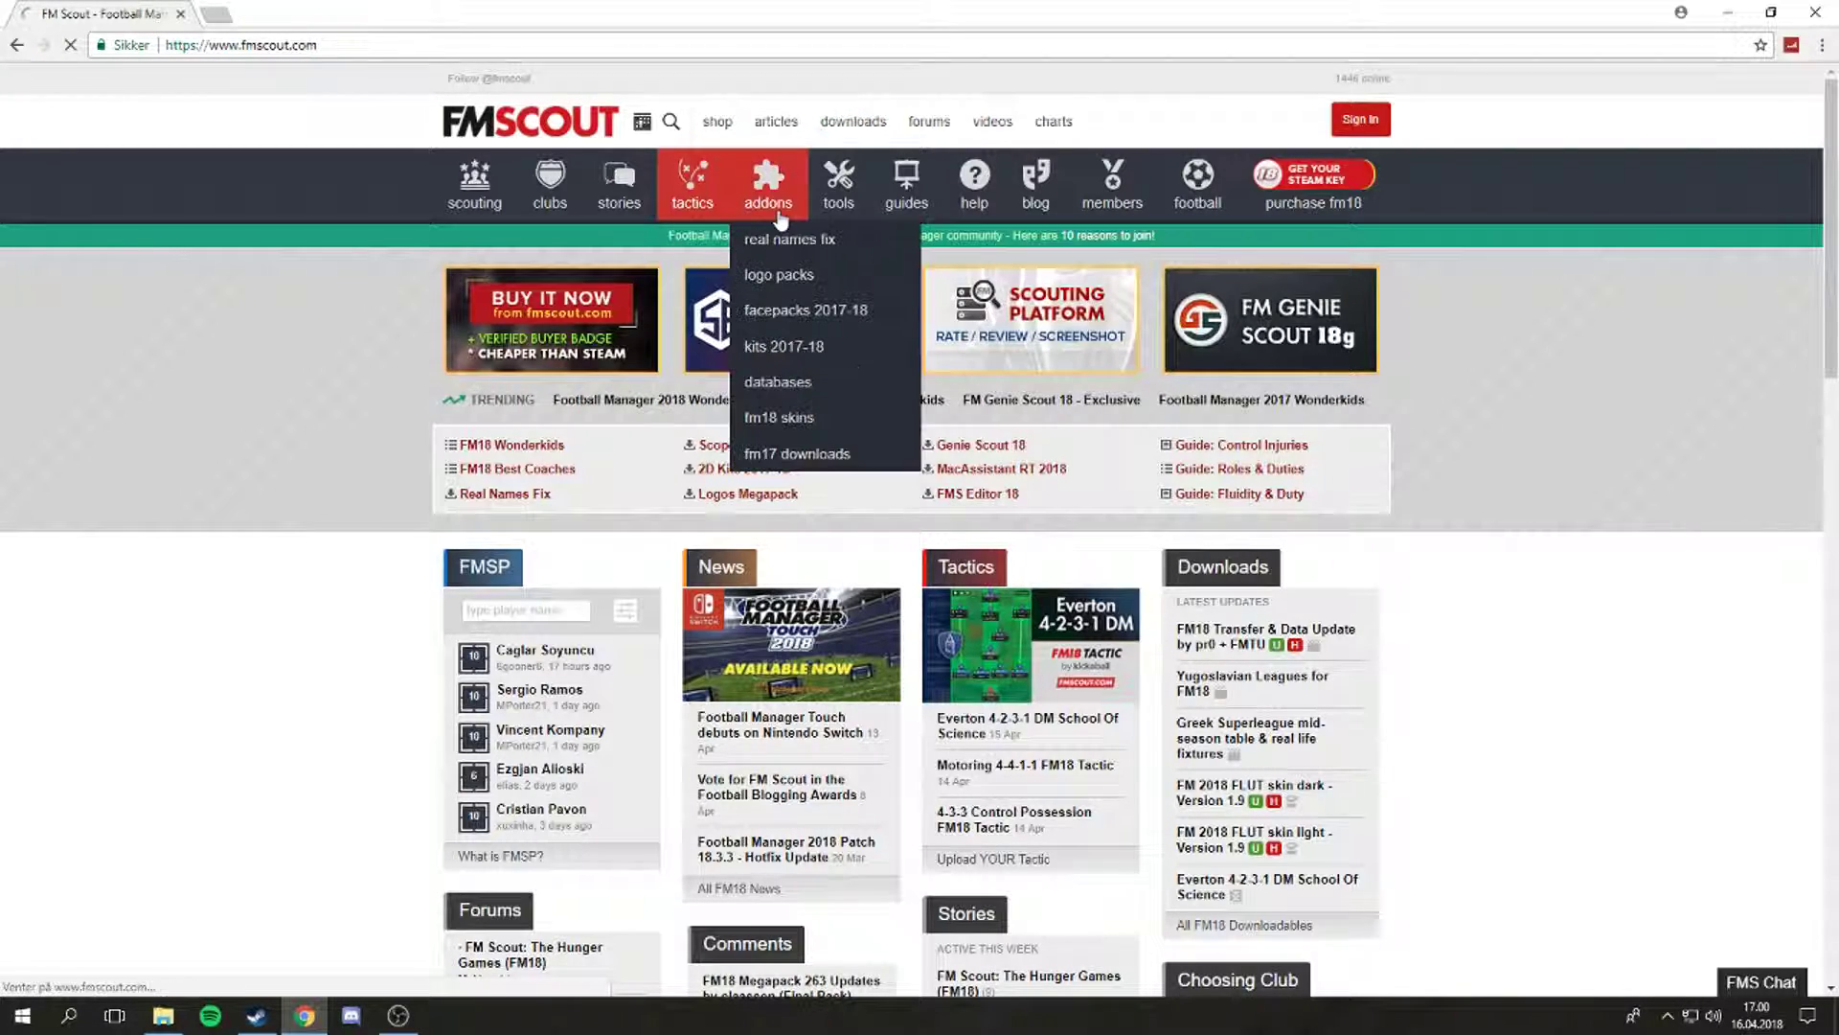
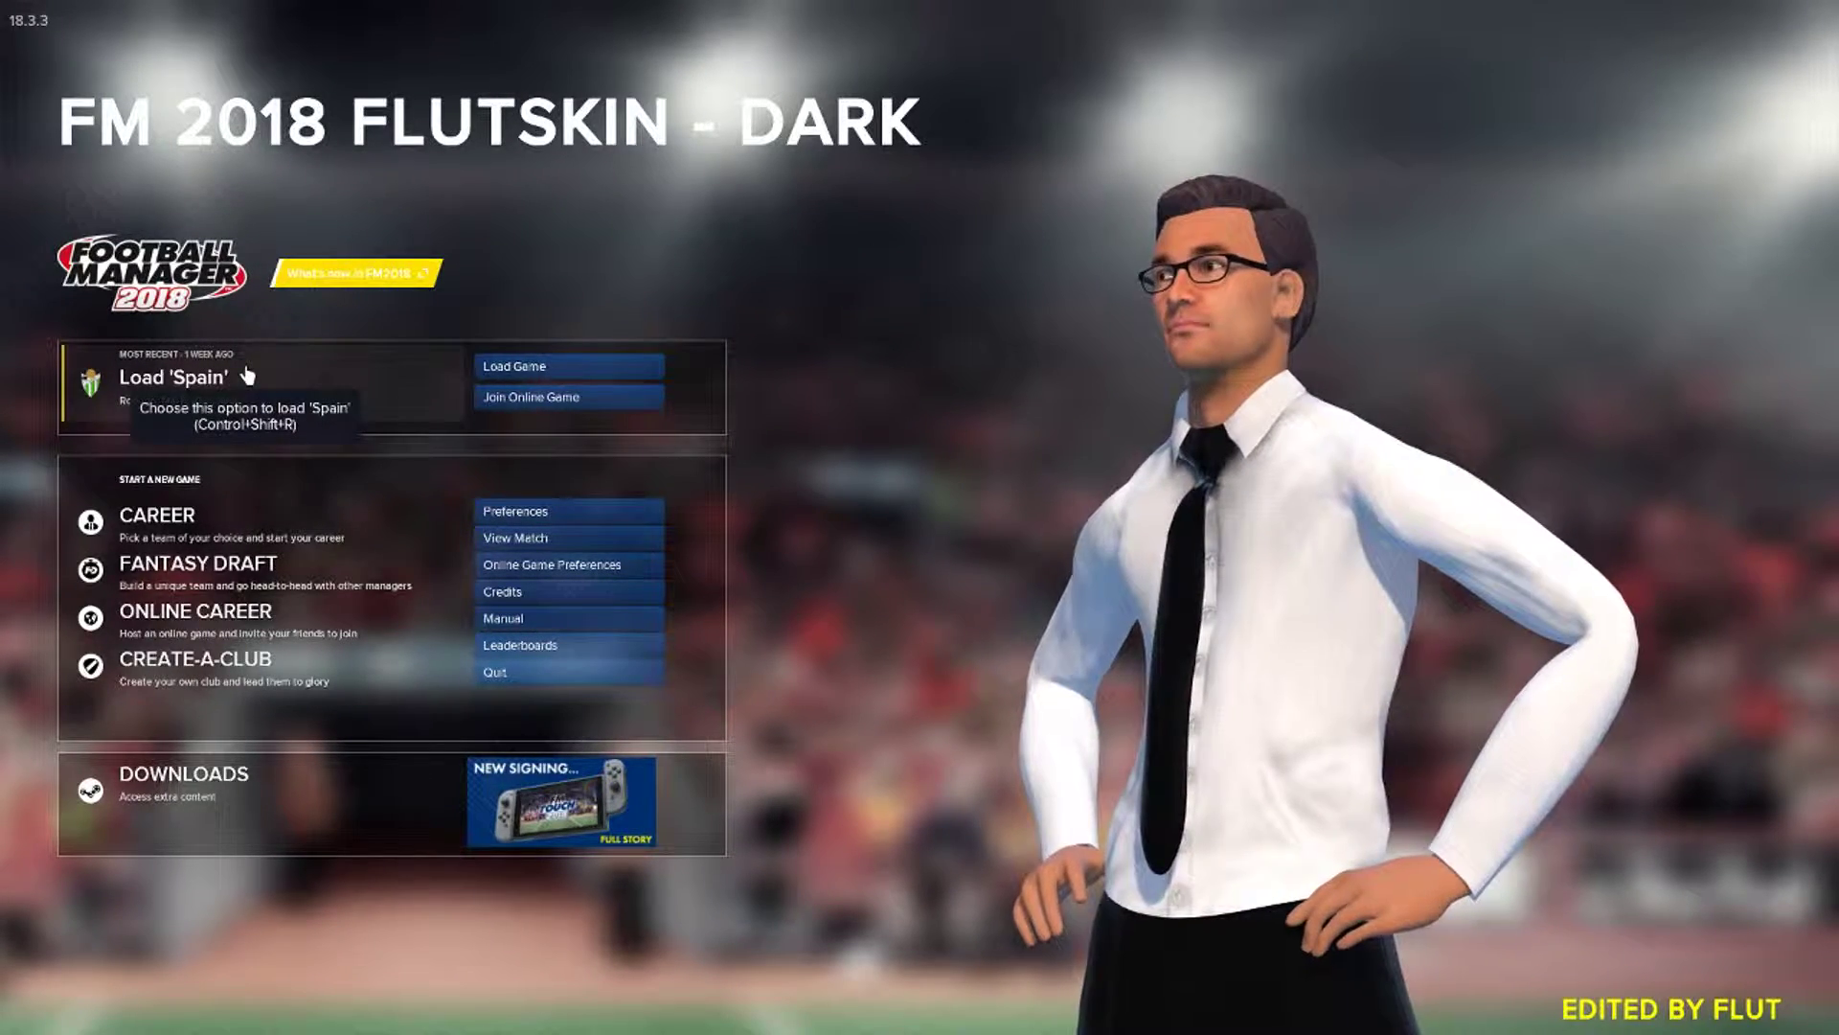
- Load the 'Spain' save from Most Recent and view the club squad screen
click(247, 376)
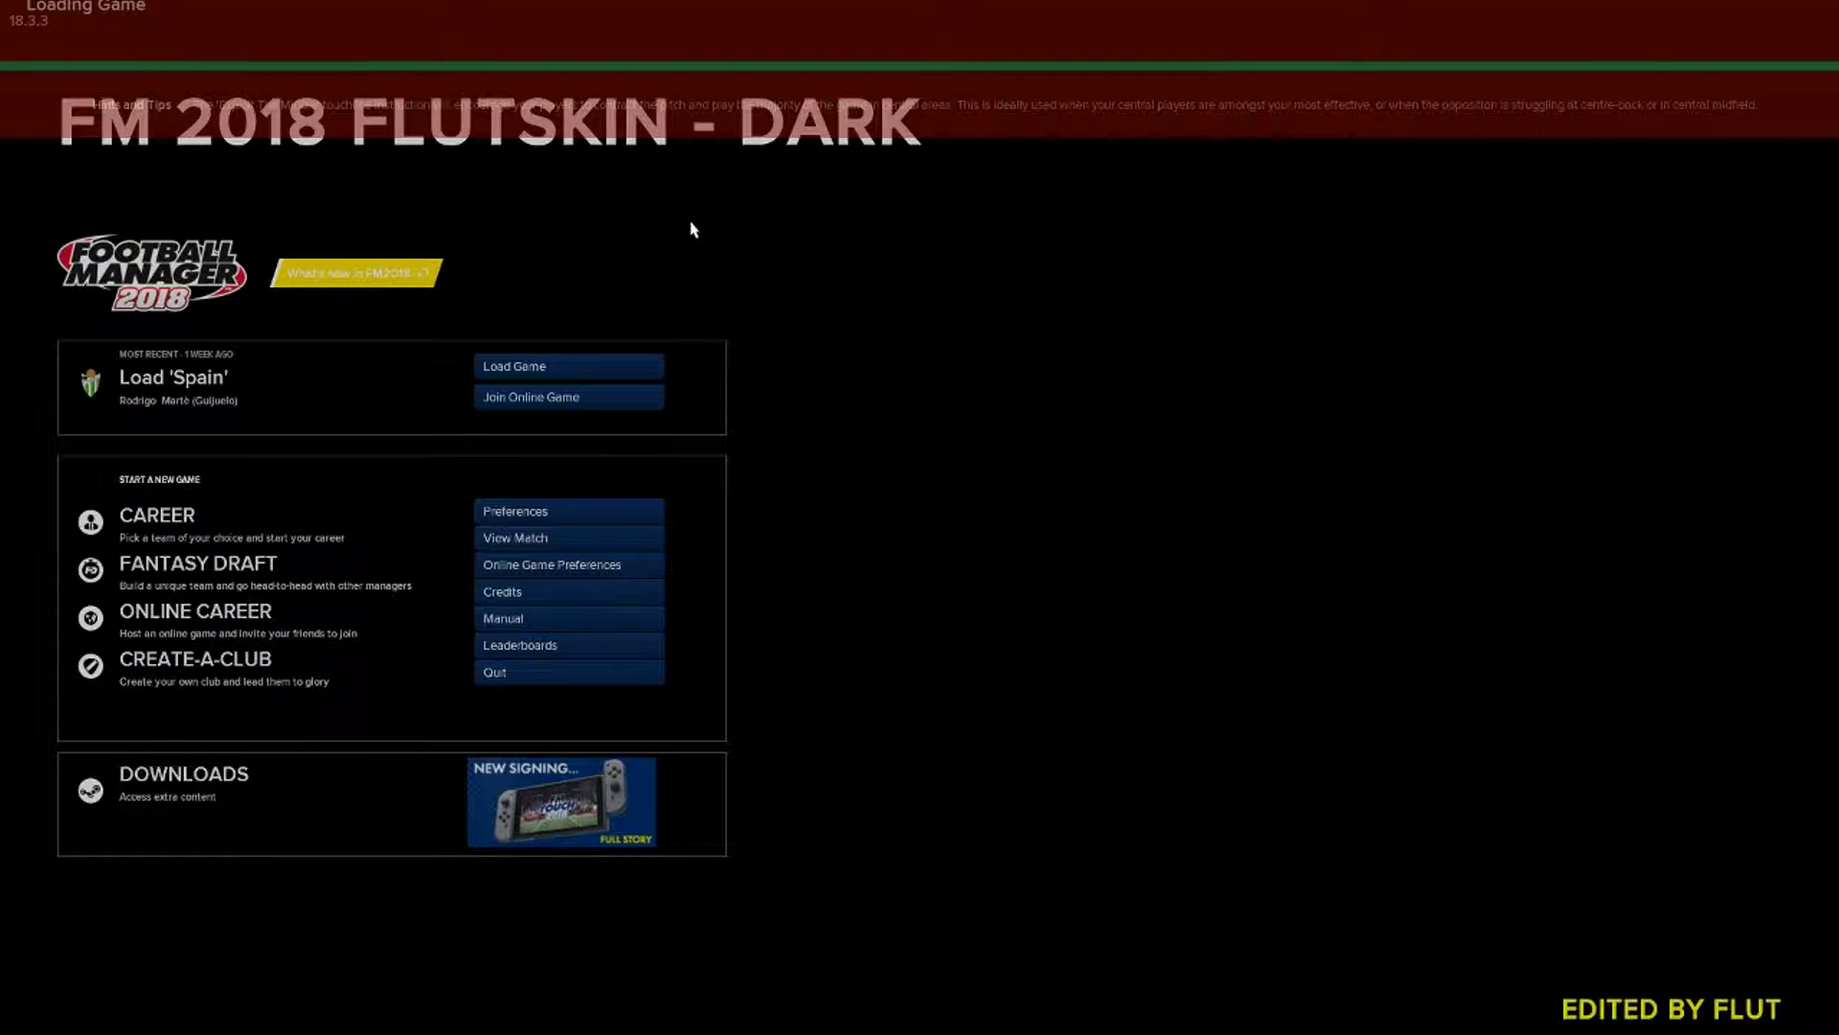
key(F3)
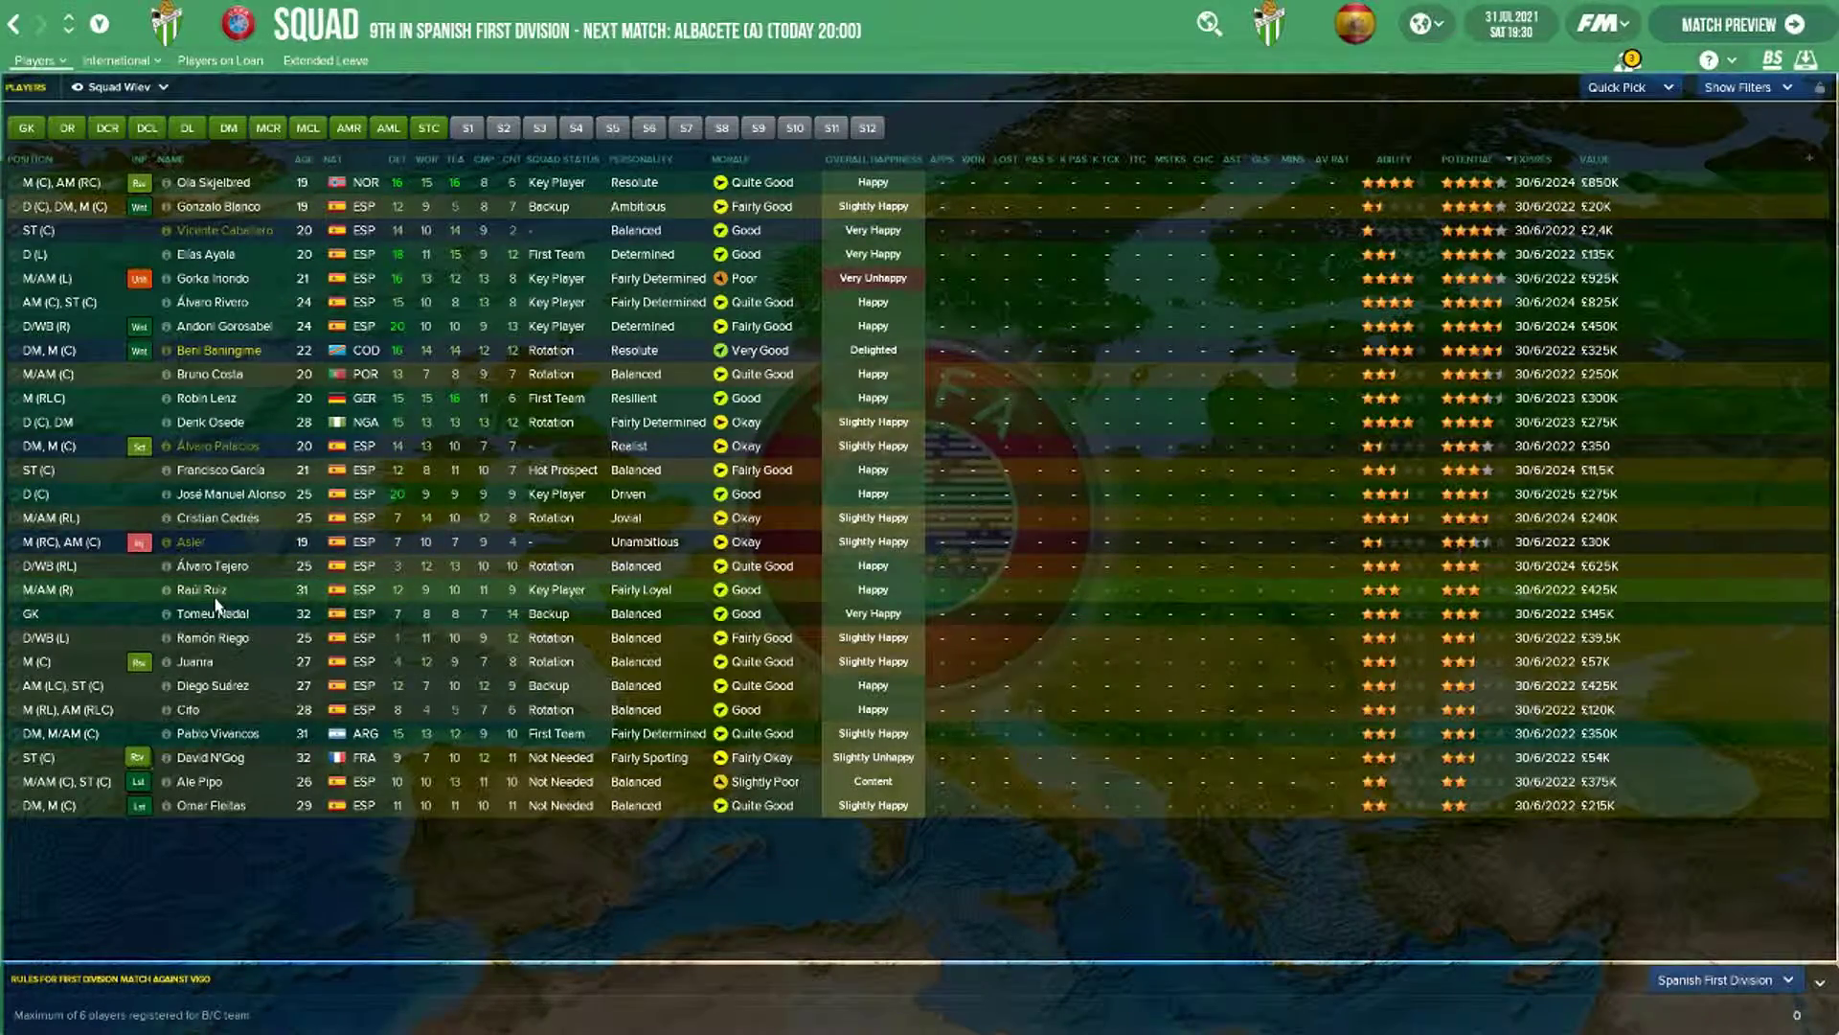
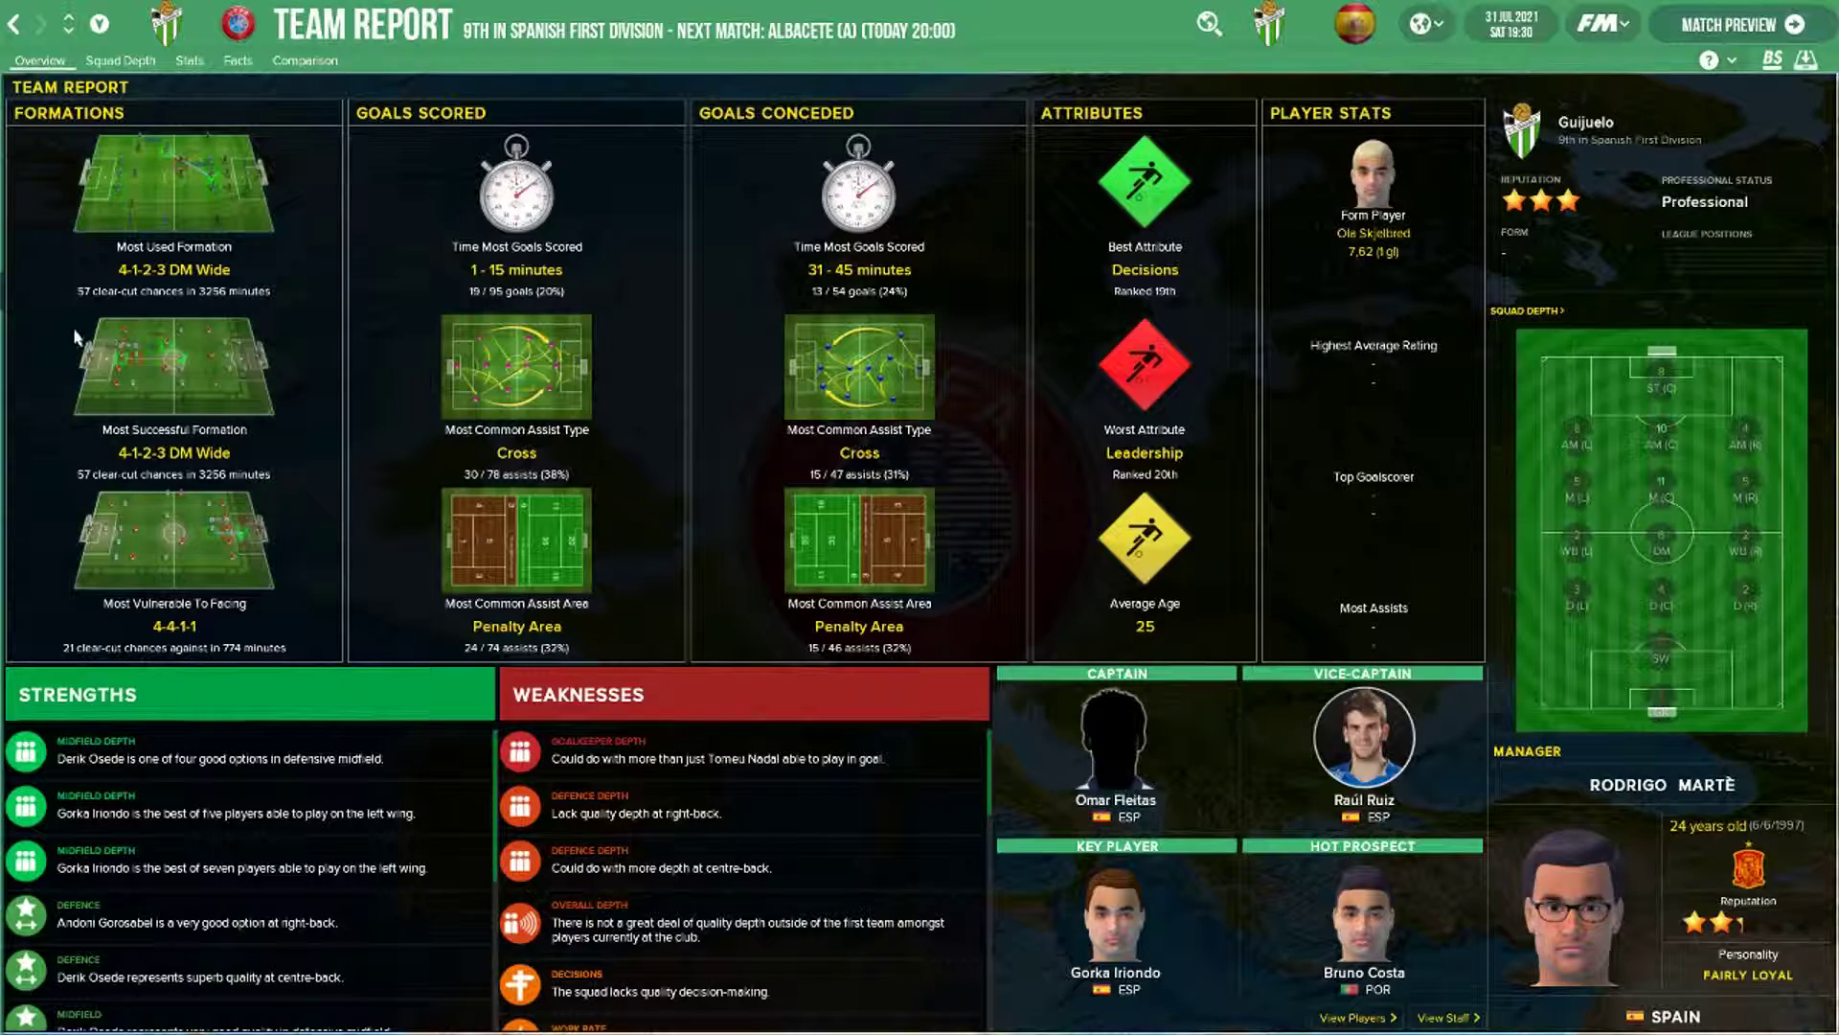
- Show the squad list and starting-eleven formation on the Tactics screen in the FlutSkin Dark skin
click(24, 270)
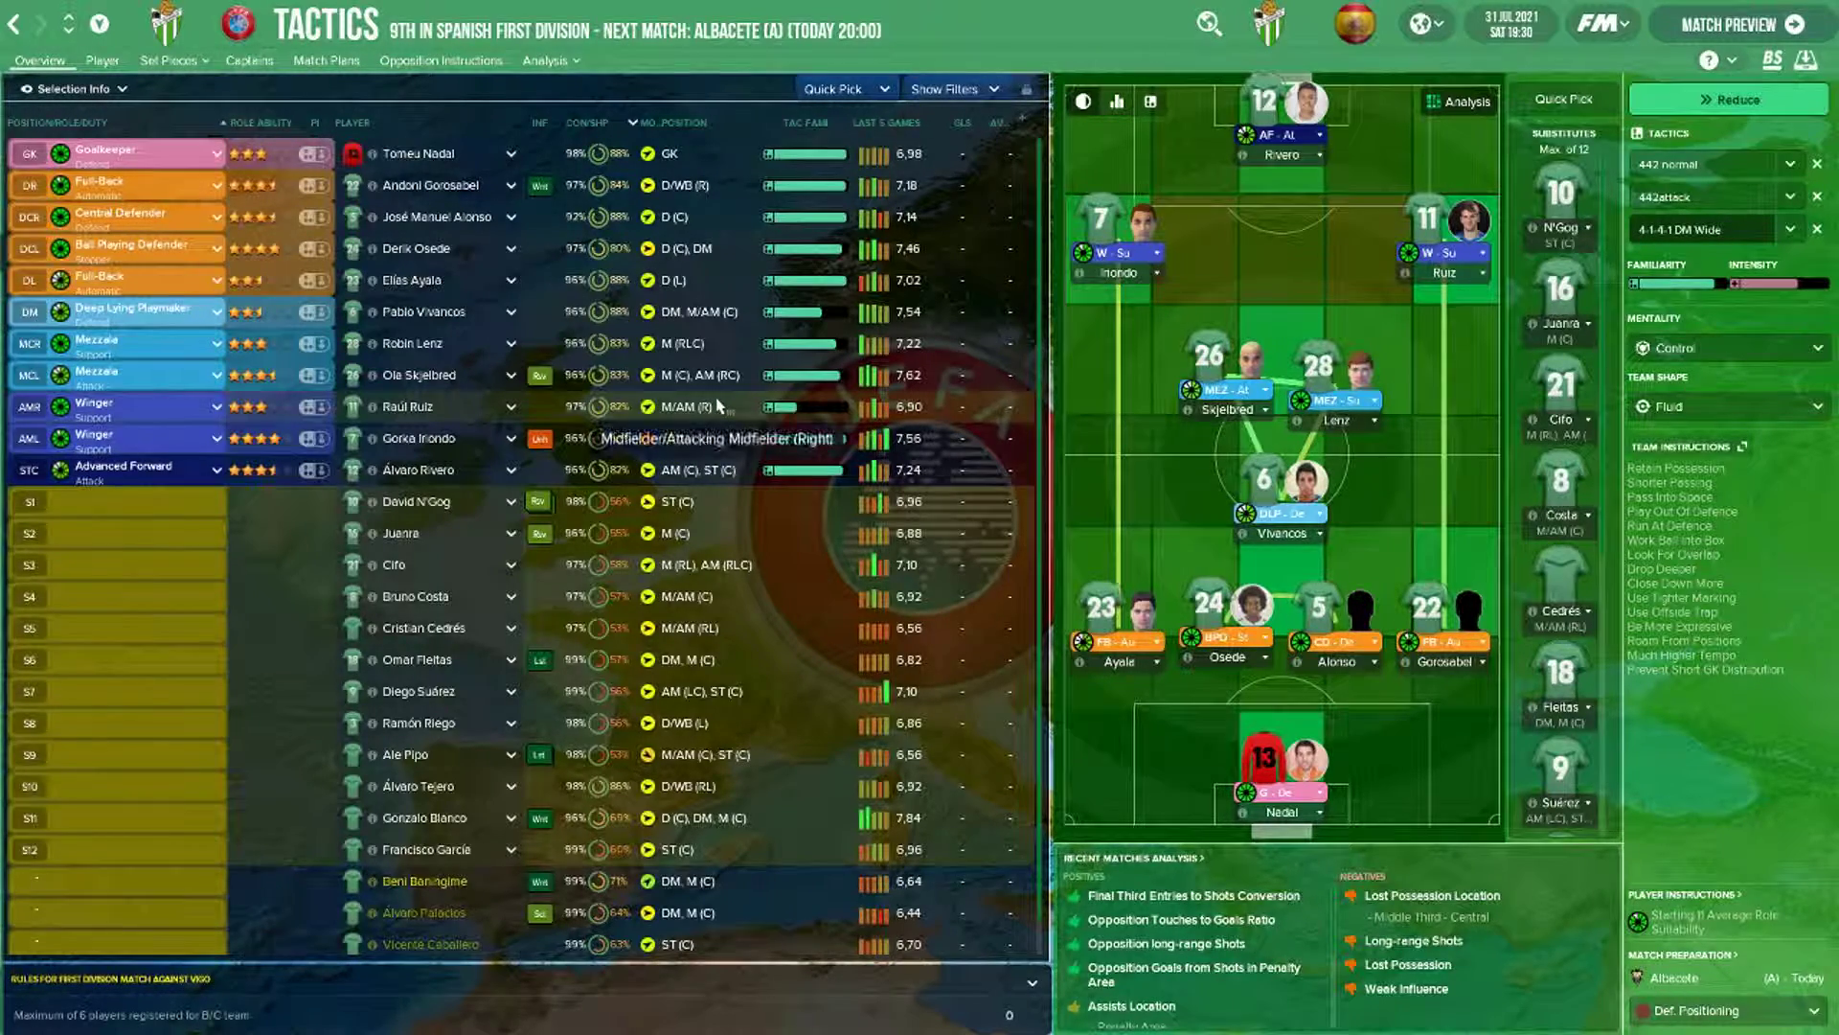